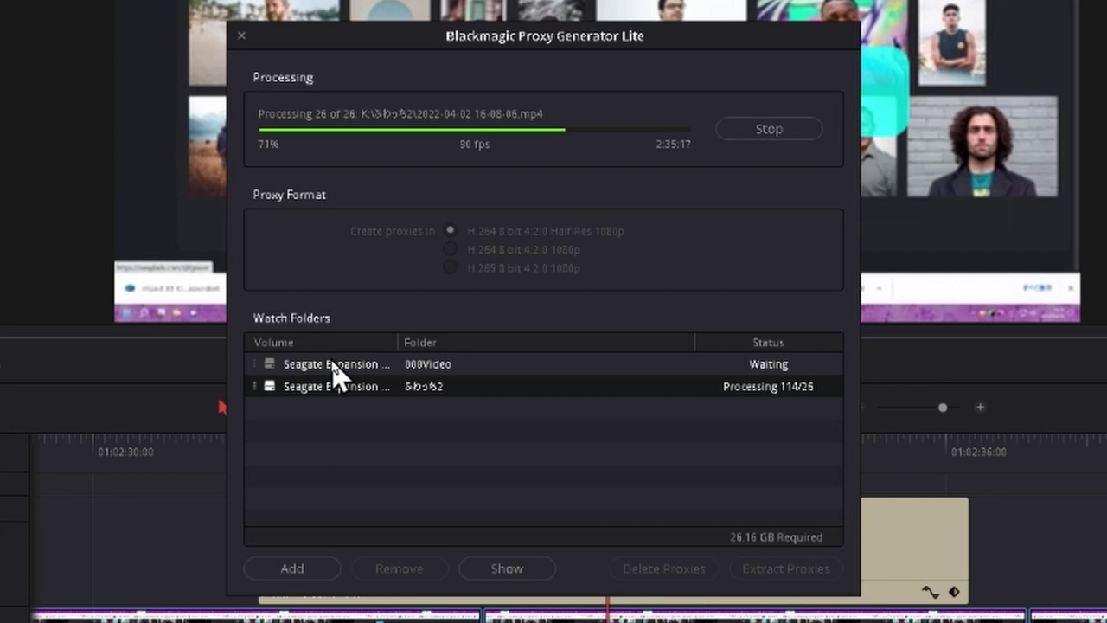
Inspect the 000Video and ふわっち2 watch folders in Proxy Generator Lite
click(334, 365)
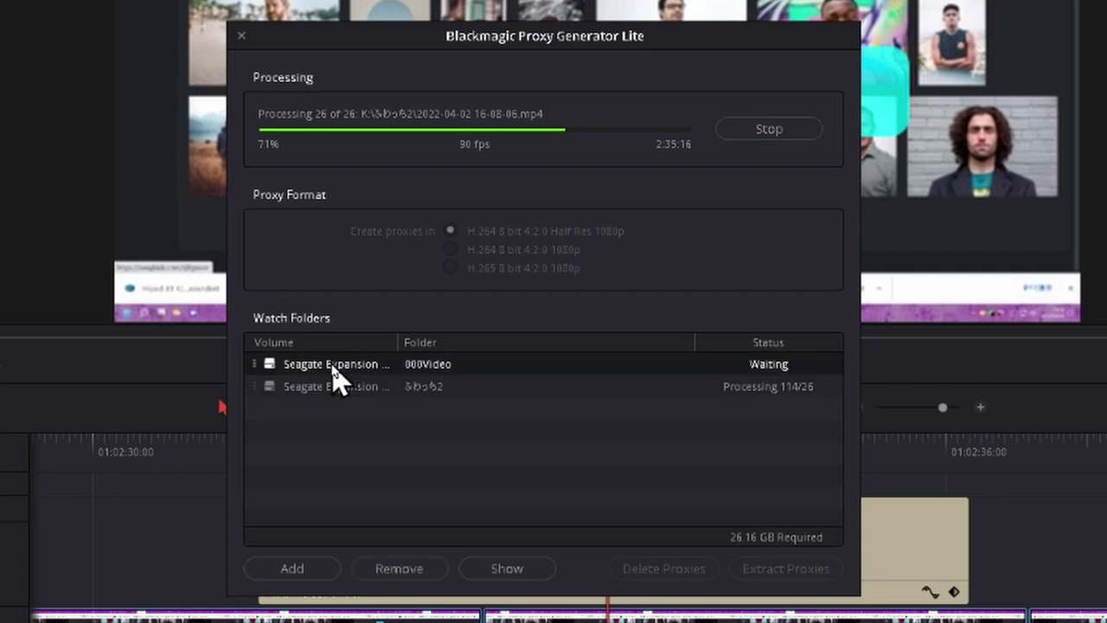
click(337, 388)
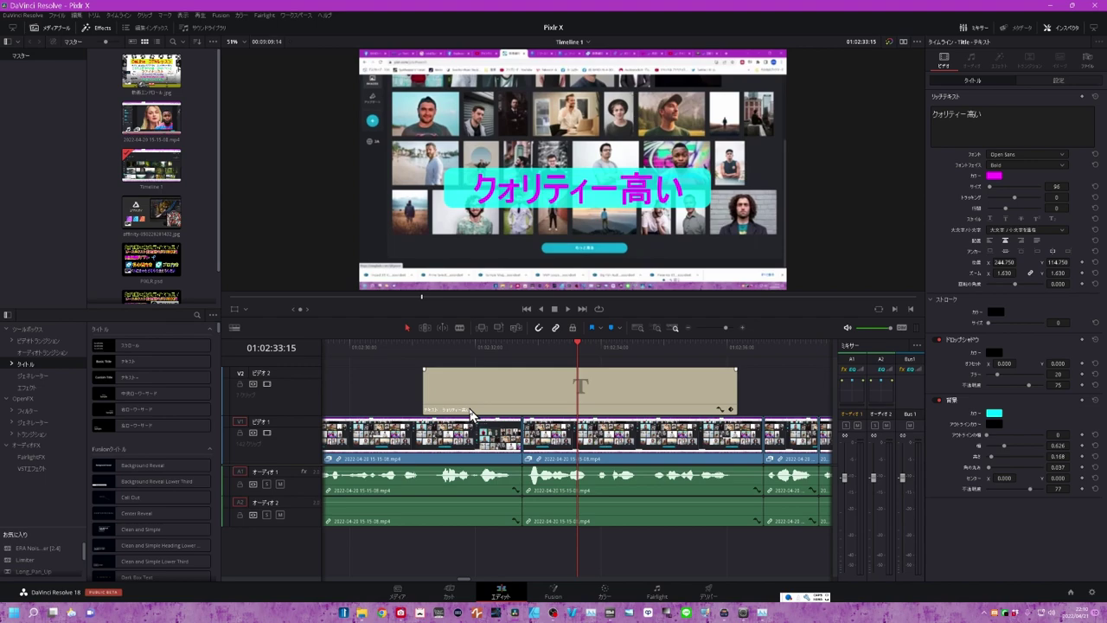
right_click(152, 117)
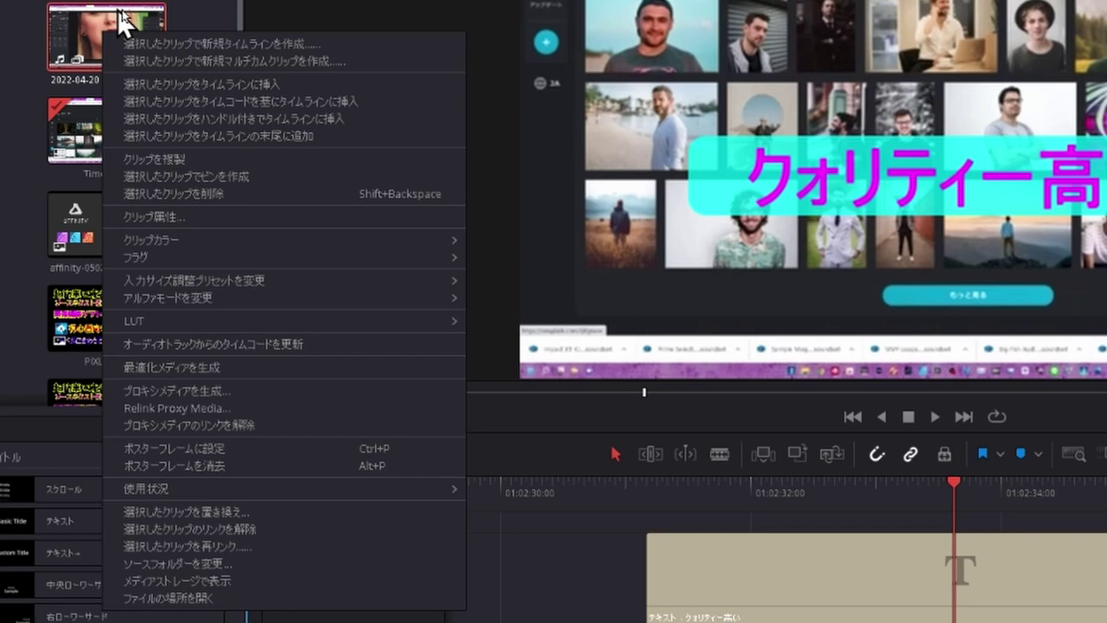
click(204, 1)
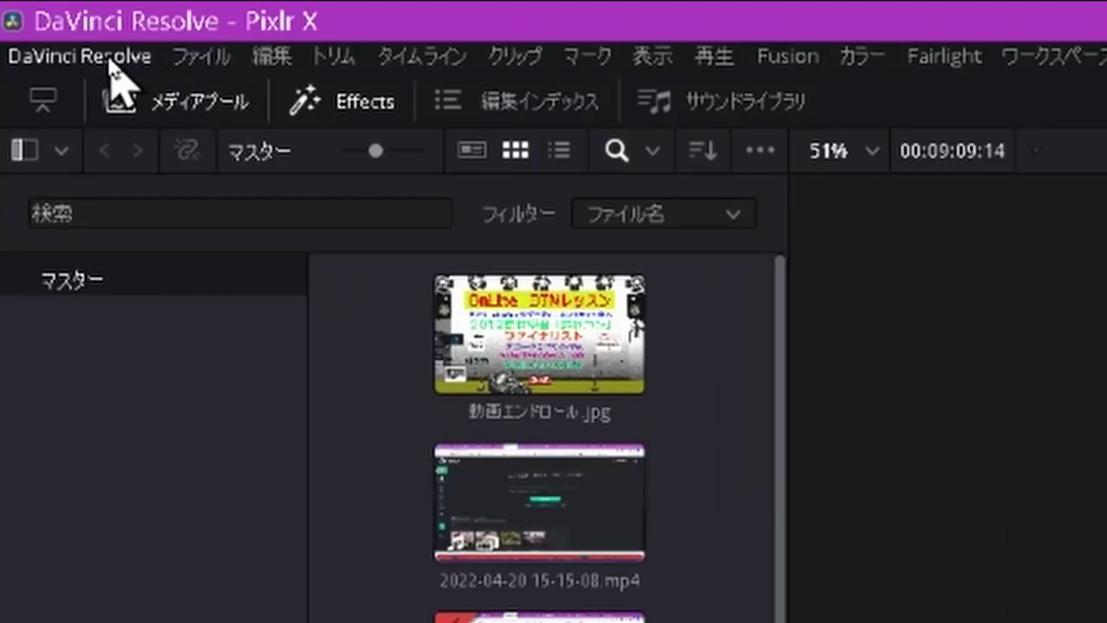
Review the Media Storage preferences listing R:\DavinciTemp and K:\000Video, then bring up the File menu
click(126, 57)
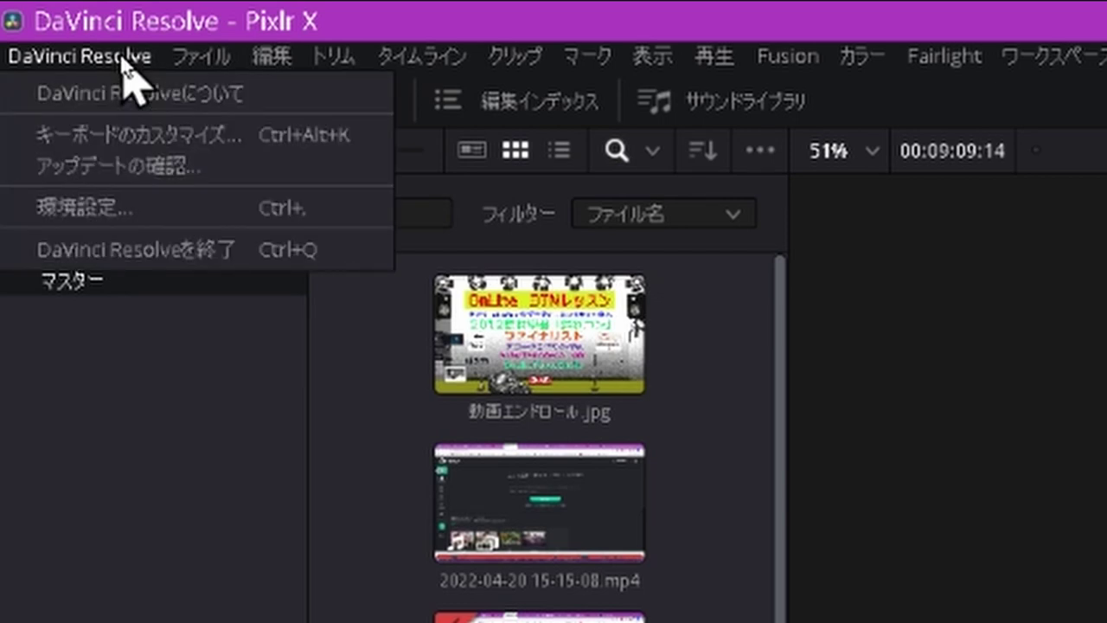
click(152, 209)
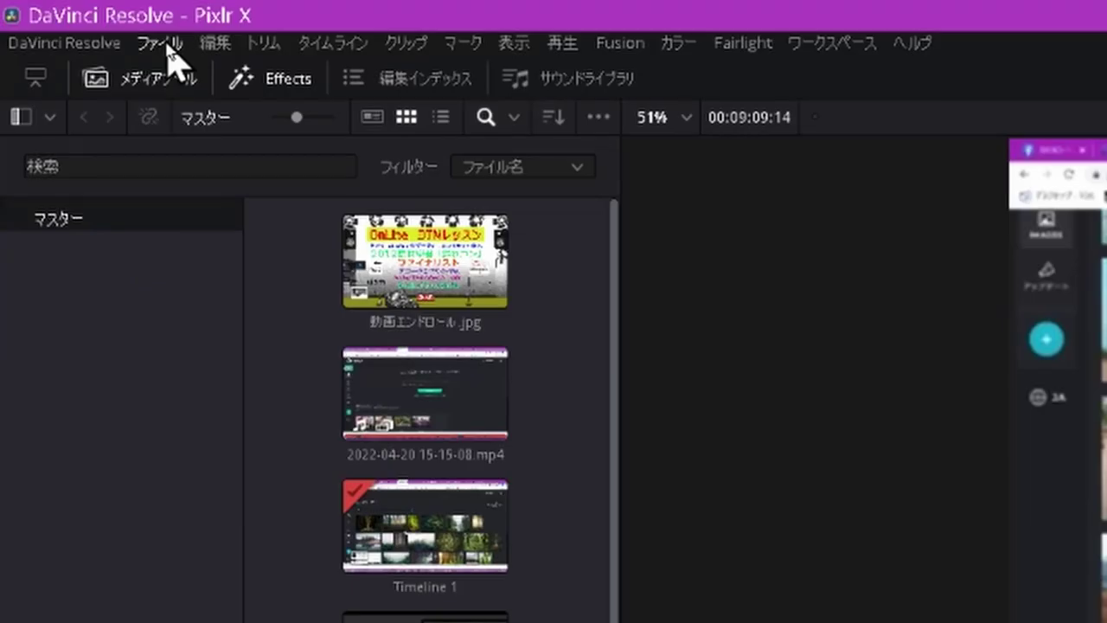
click(168, 46)
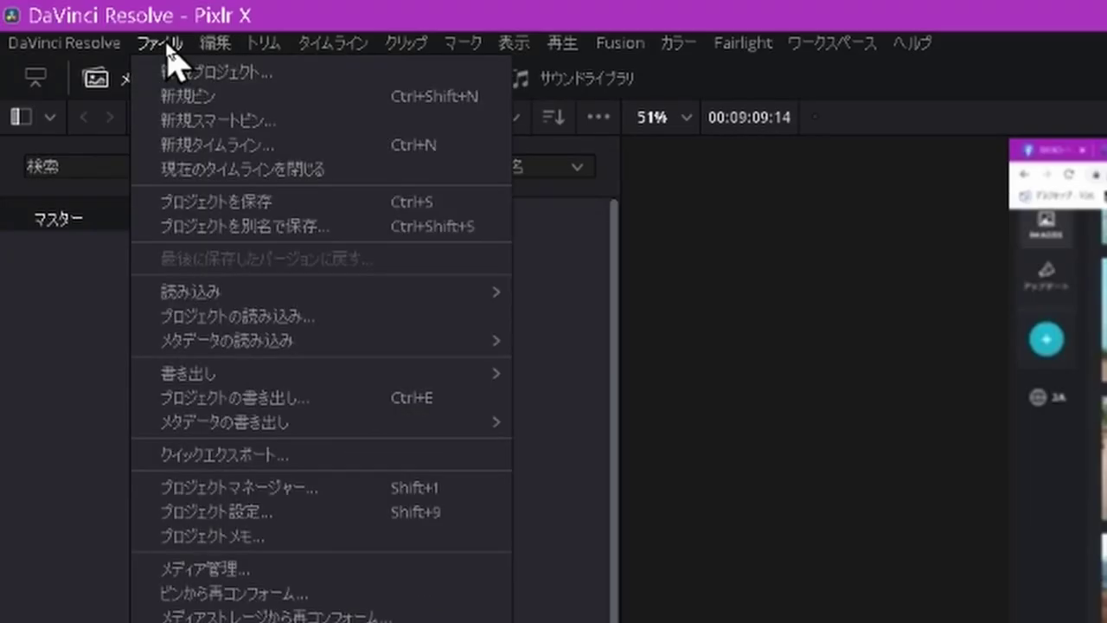
In Project Settings, confirm proxy media resolution 1/4 and proxy media format H.264
click(285, 513)
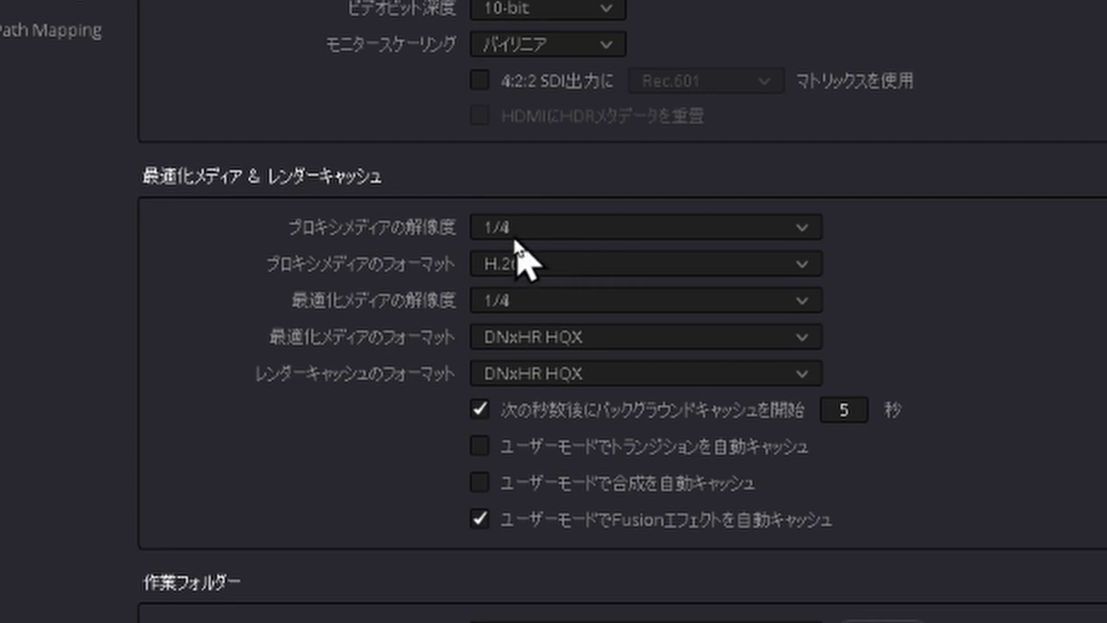
click(803, 232)
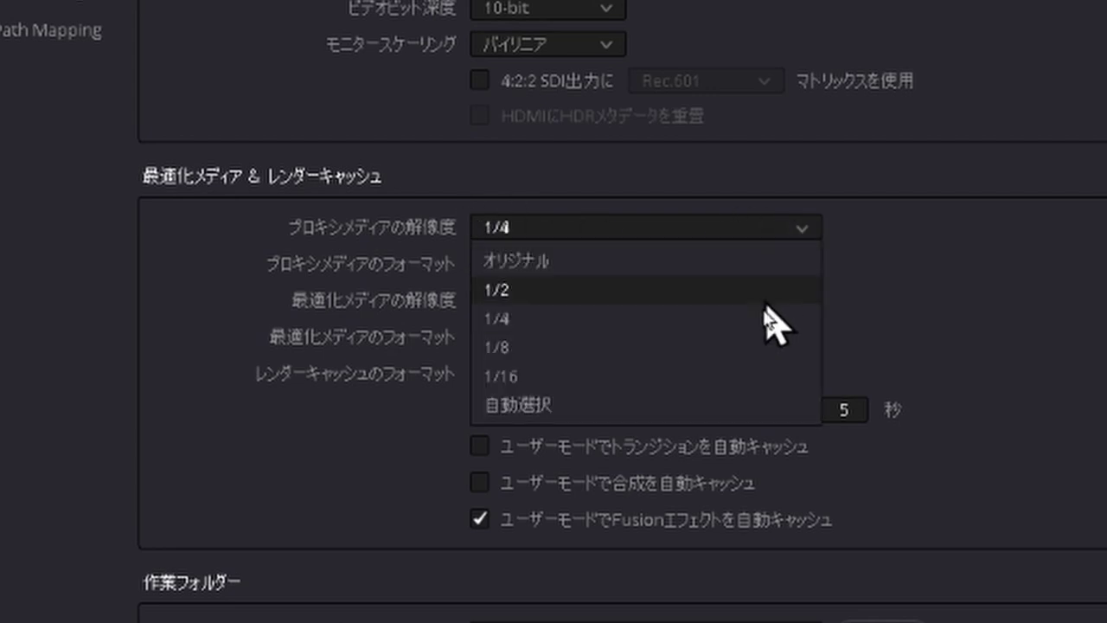
click(723, 327)
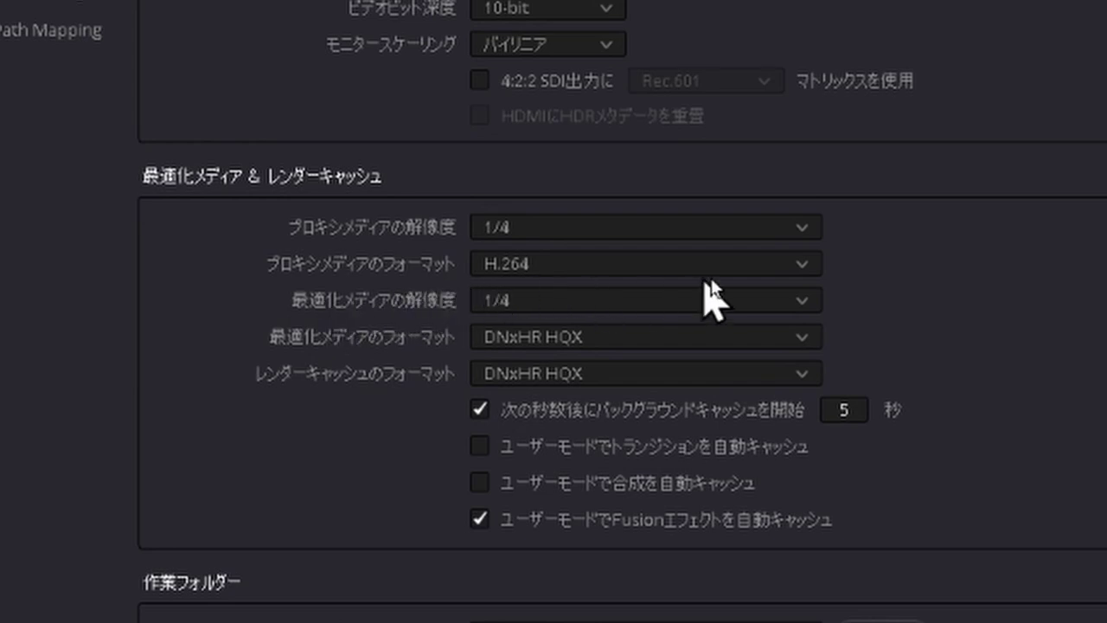
click(798, 266)
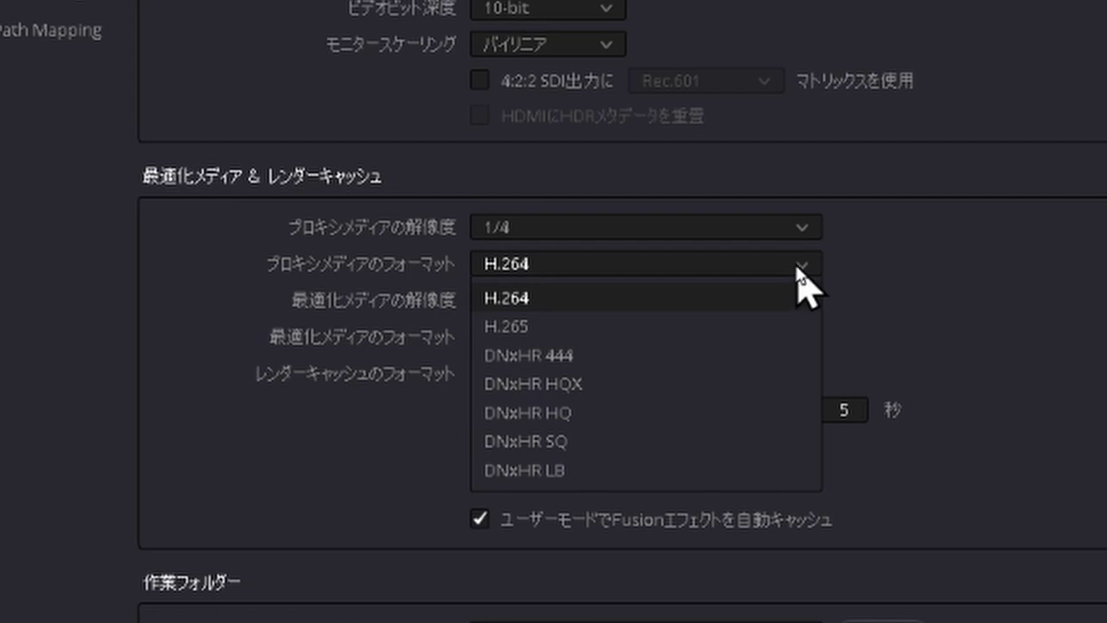
click(909, 285)
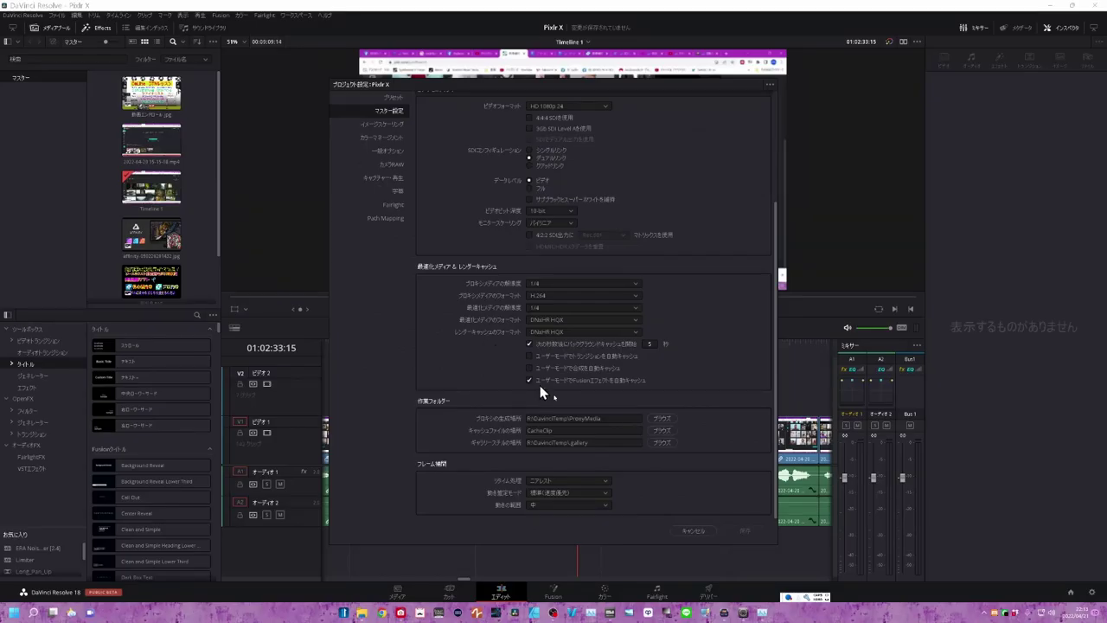
Cancel Project Settings and set Timeline Proxy Resolution to Half
click(705, 530)
click(199, 15)
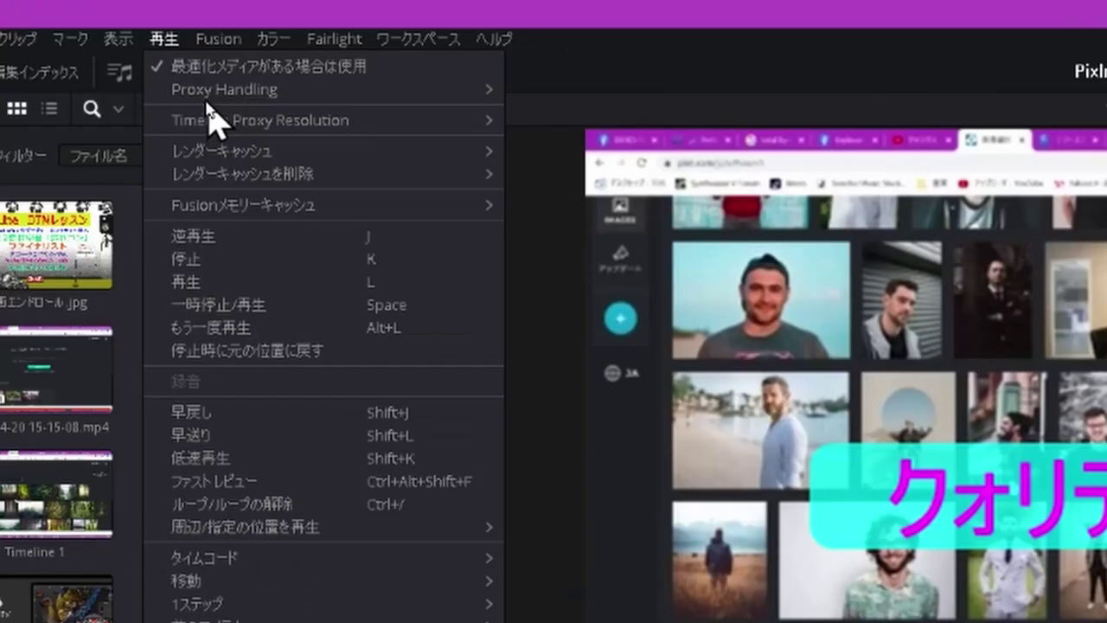
mouse_move(218, 38)
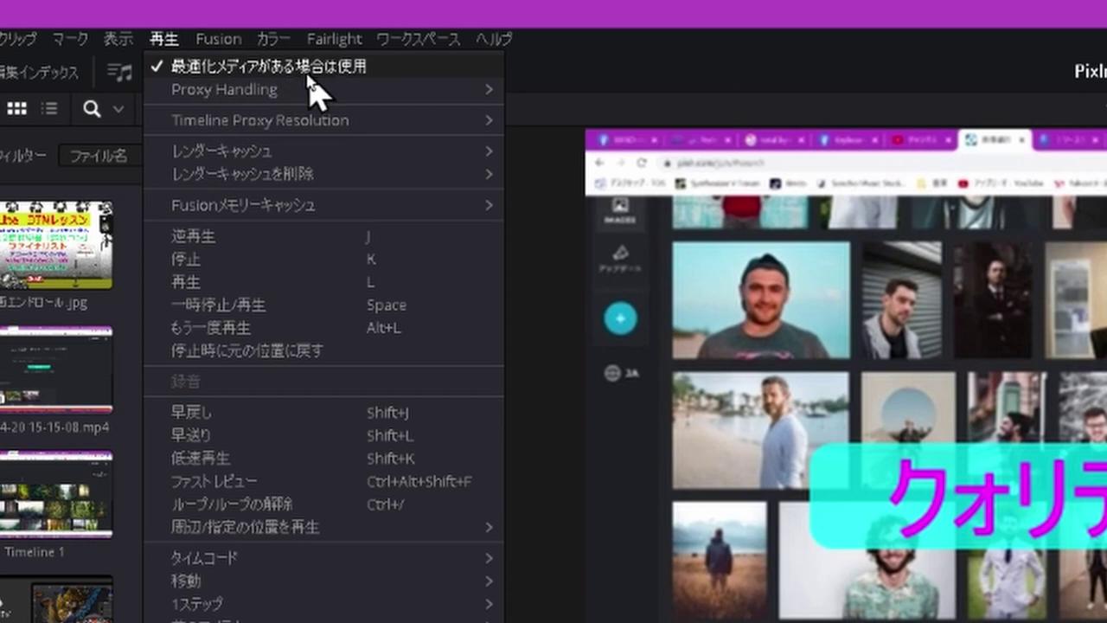
mouse_move(290, 91)
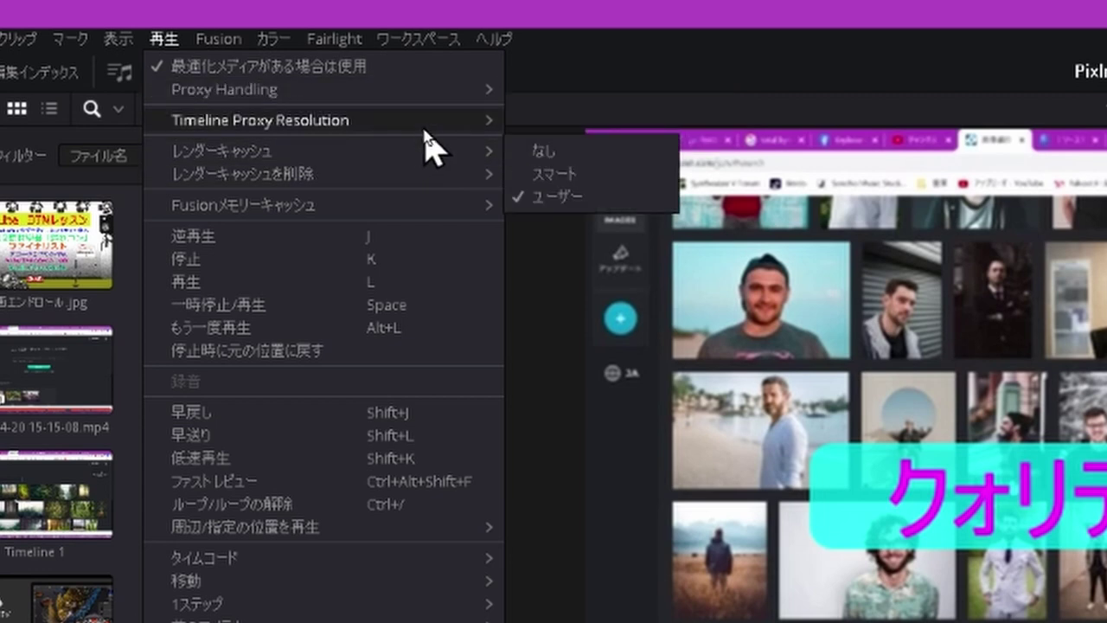
mouse_move(425, 128)
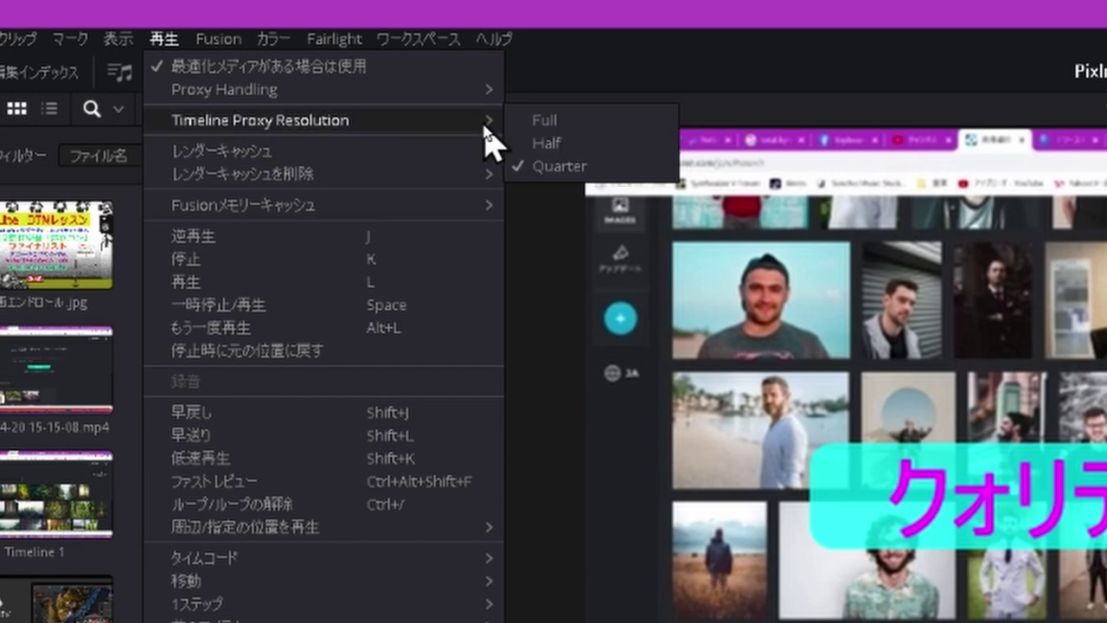
click(567, 147)
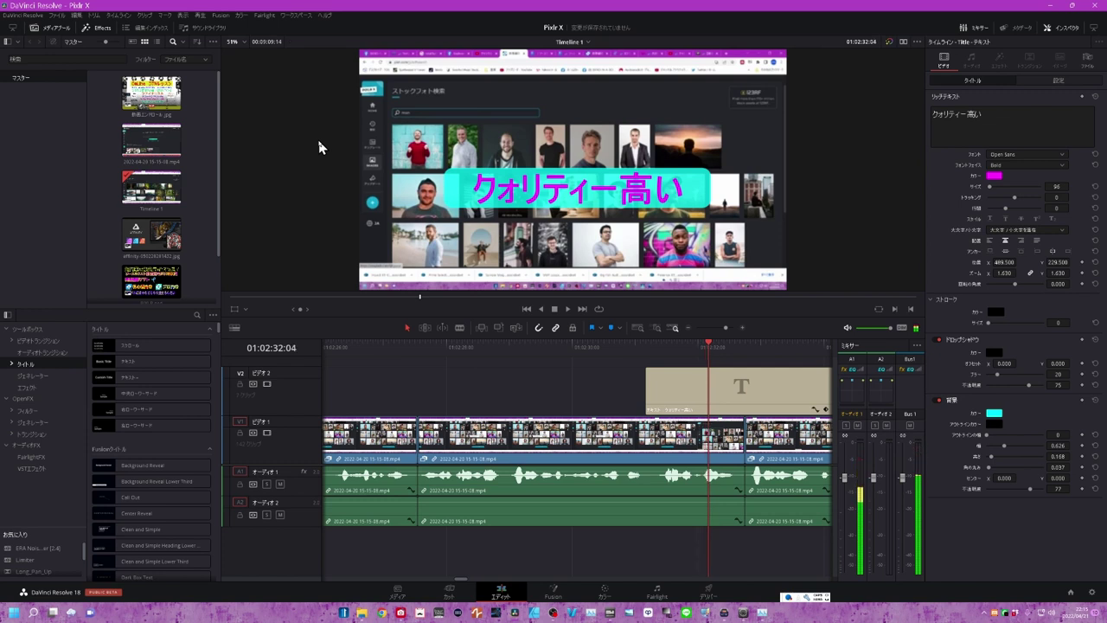
Step the timeline back two frames and start playback
key(Left)
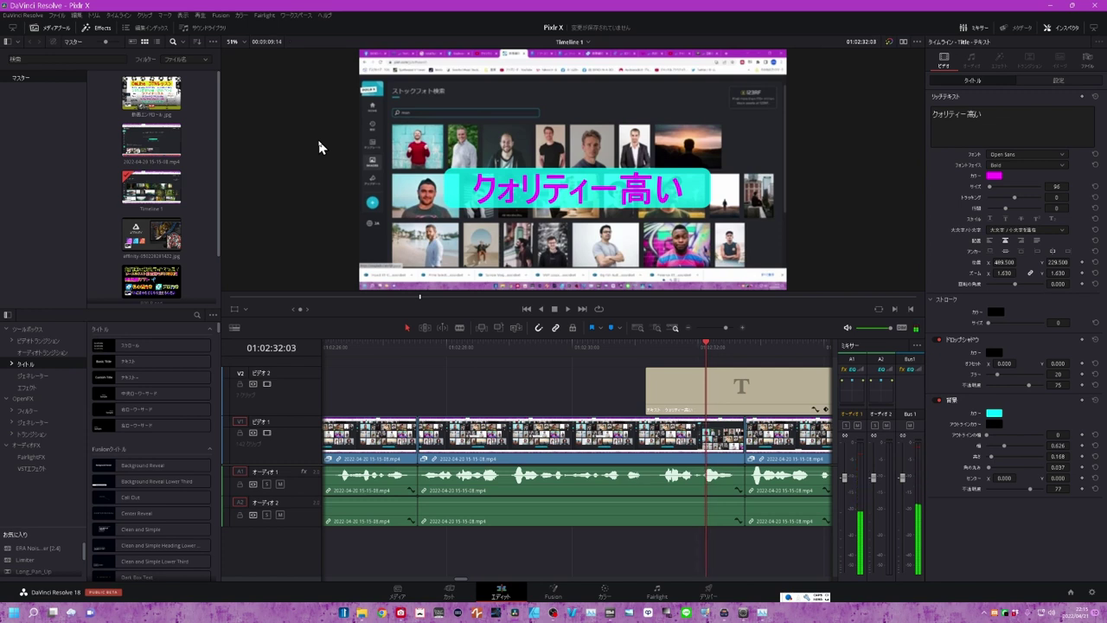
key(Left)
key(space)
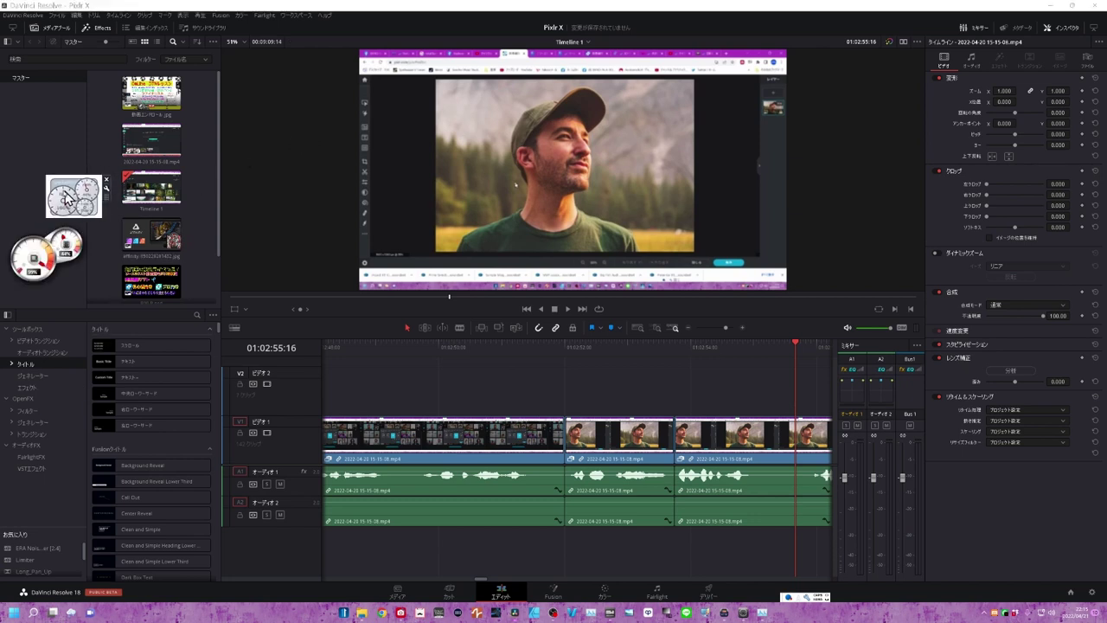
Move the desktop CPU gauge gadget beside the media pool to watch CPU load
drag(74, 192, 42, 190)
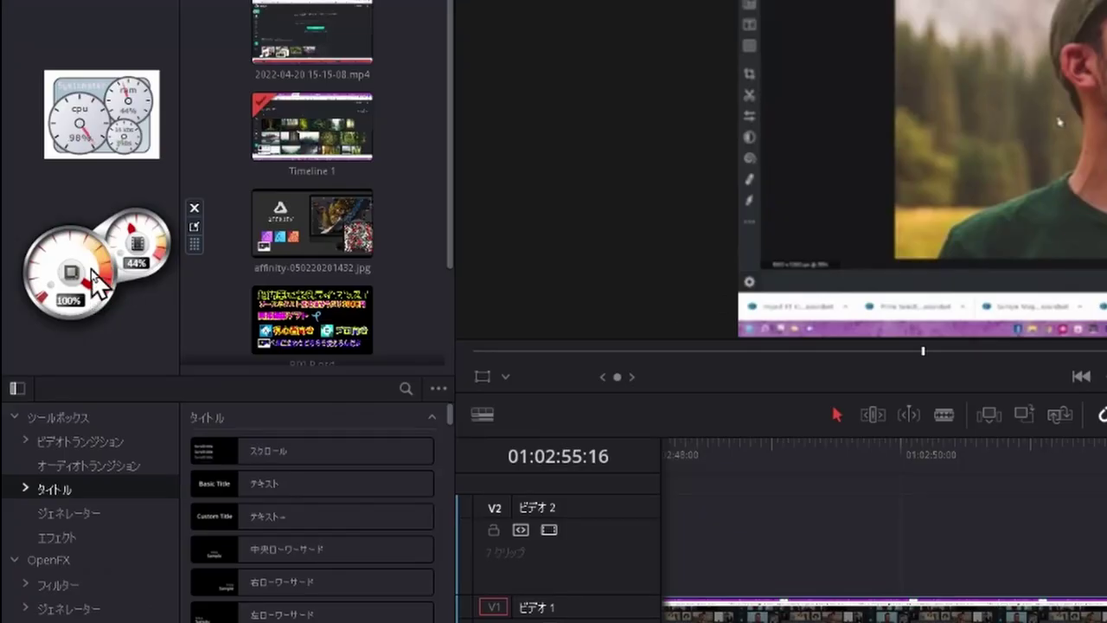
mouse_move(93, 166)
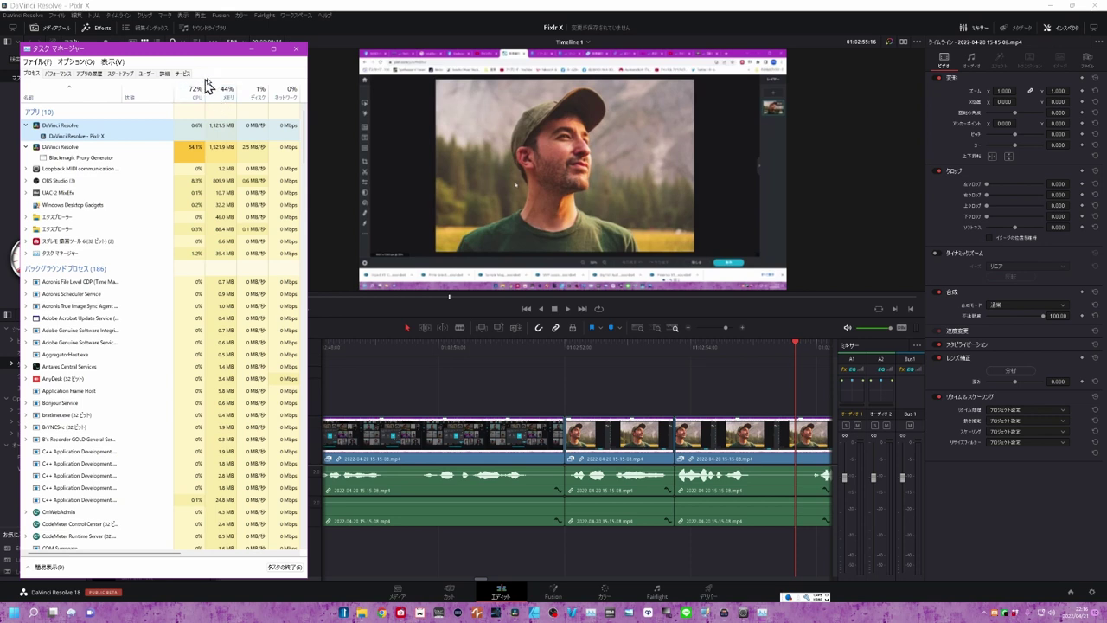
In Task Manager's Performance view, check GPU 0 and then CPU usage at about 74%
click(58, 74)
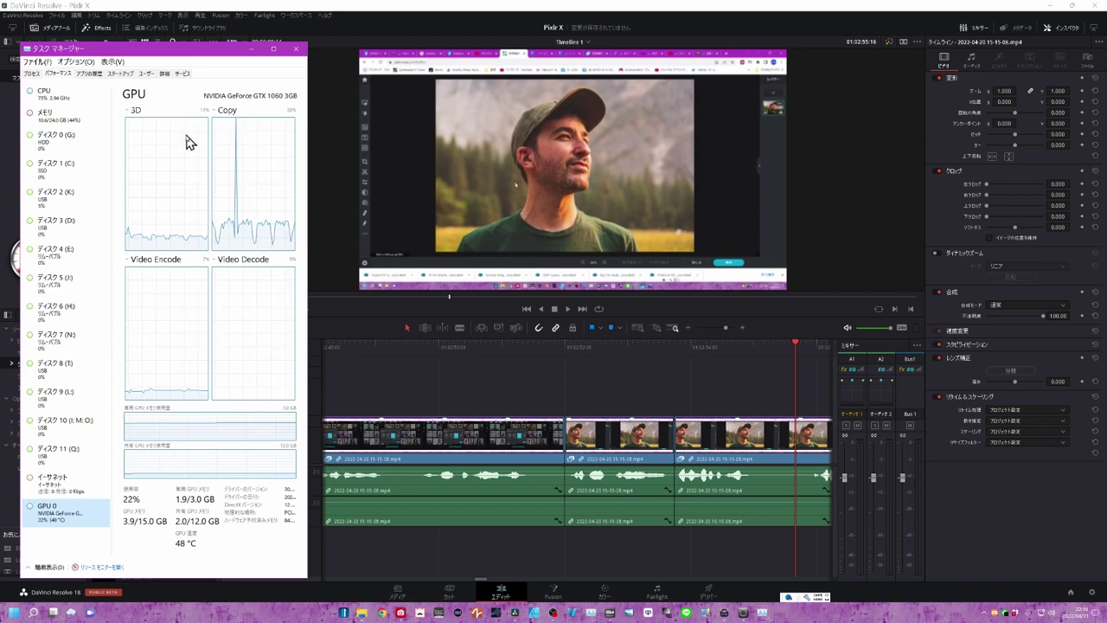
click(72, 101)
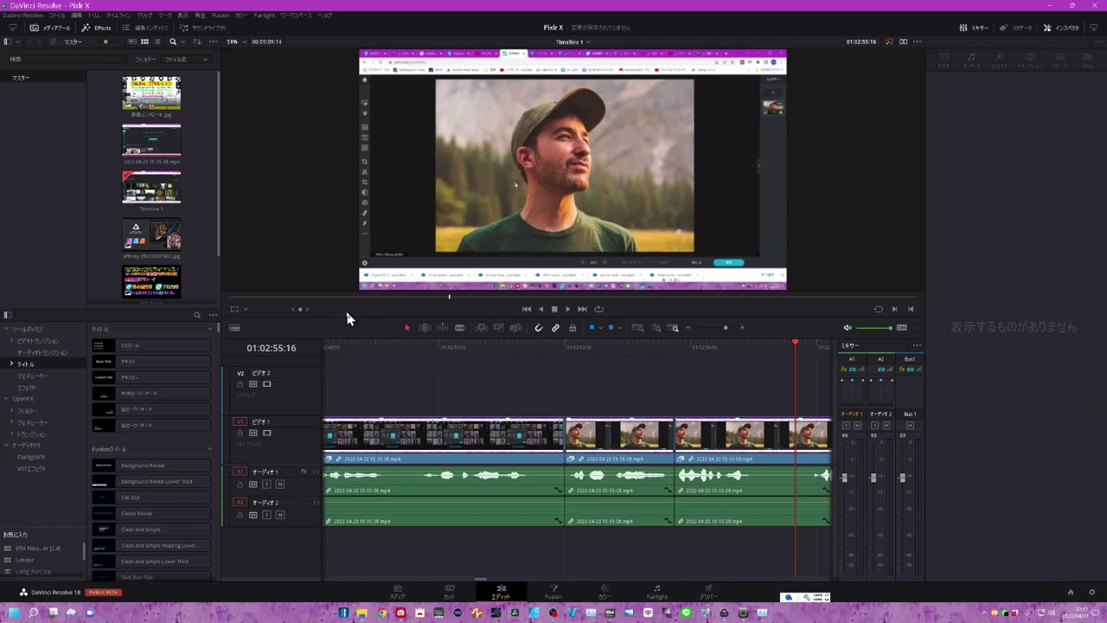
Switch the project from the Edit page to the Cut page
click(451, 594)
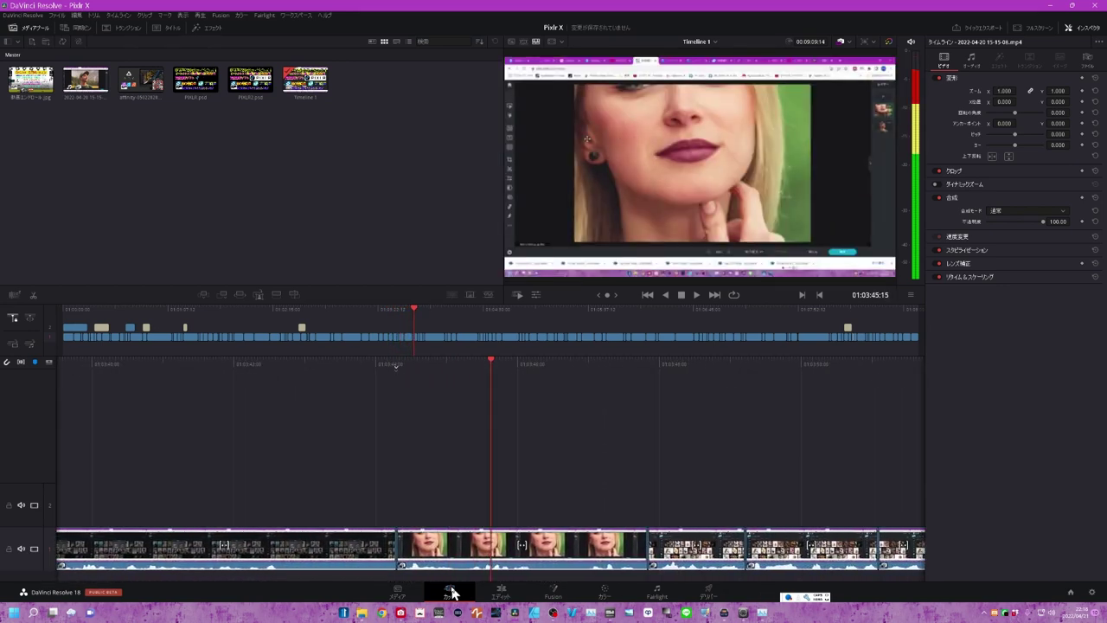
Set Timeline Proxy Resolution to Full
key(j)
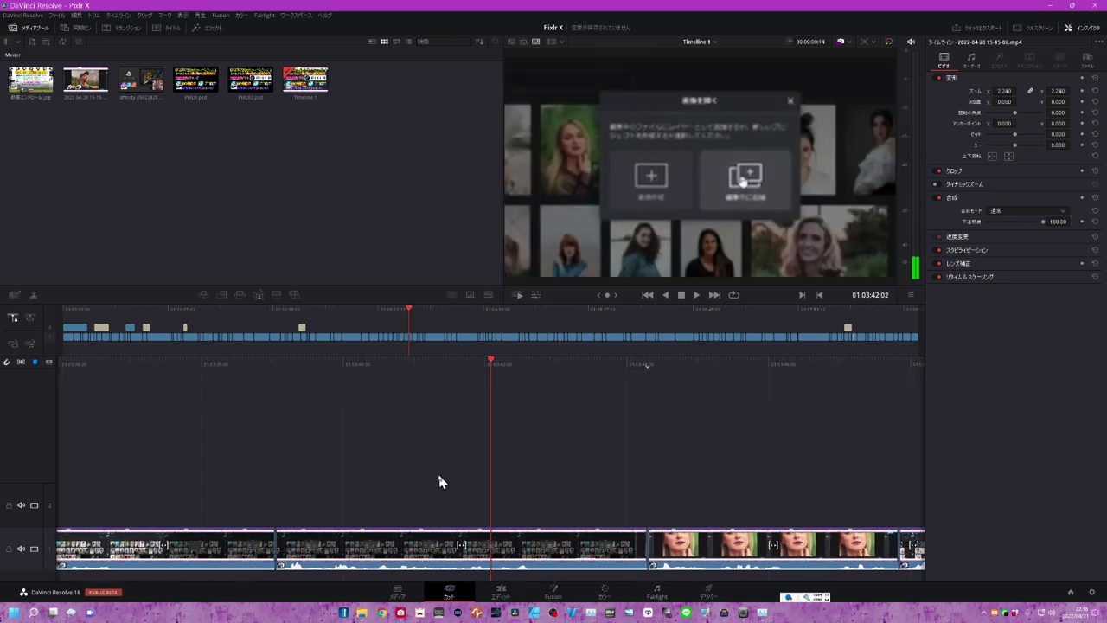
click(200, 15)
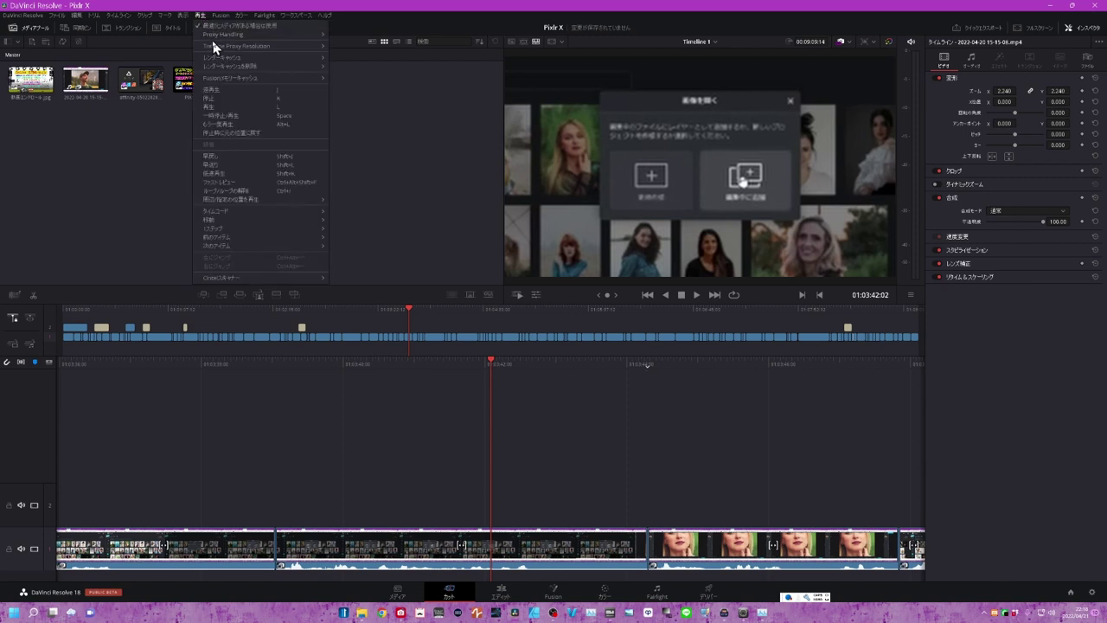
mouse_move(255, 49)
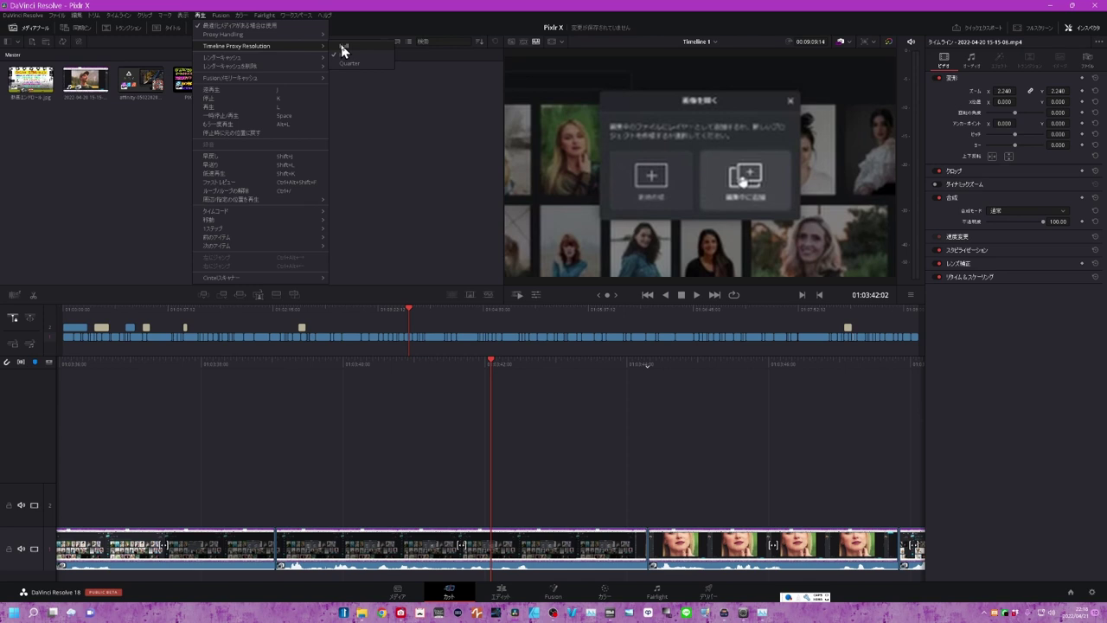
click(342, 48)
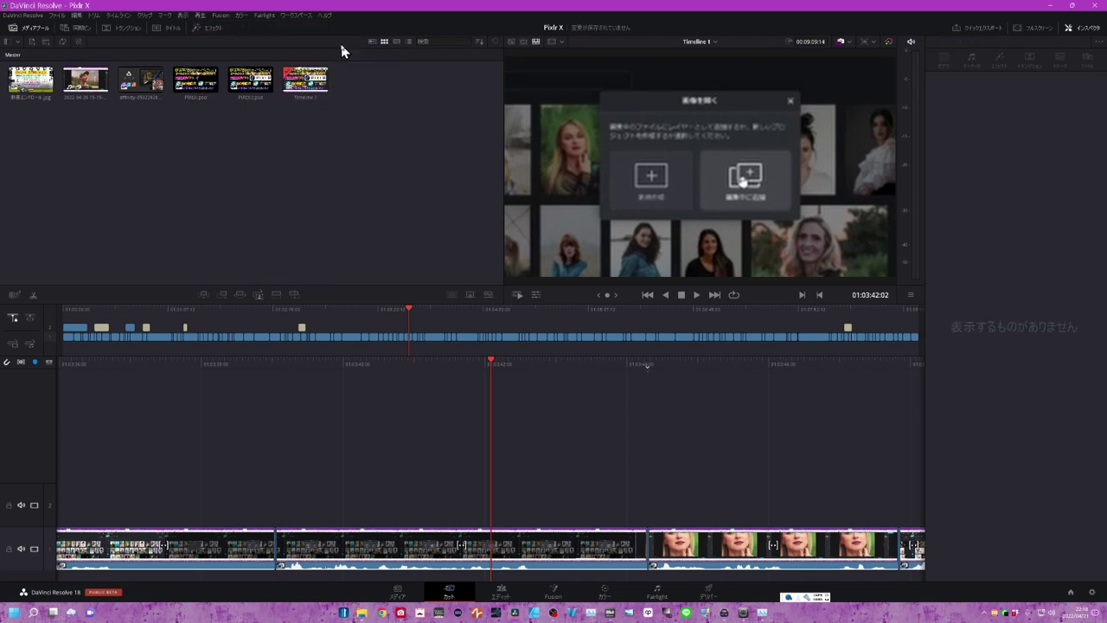
Shuttle the Cut page timeline in reverse and forward with J, K and L to test playback
key(j)
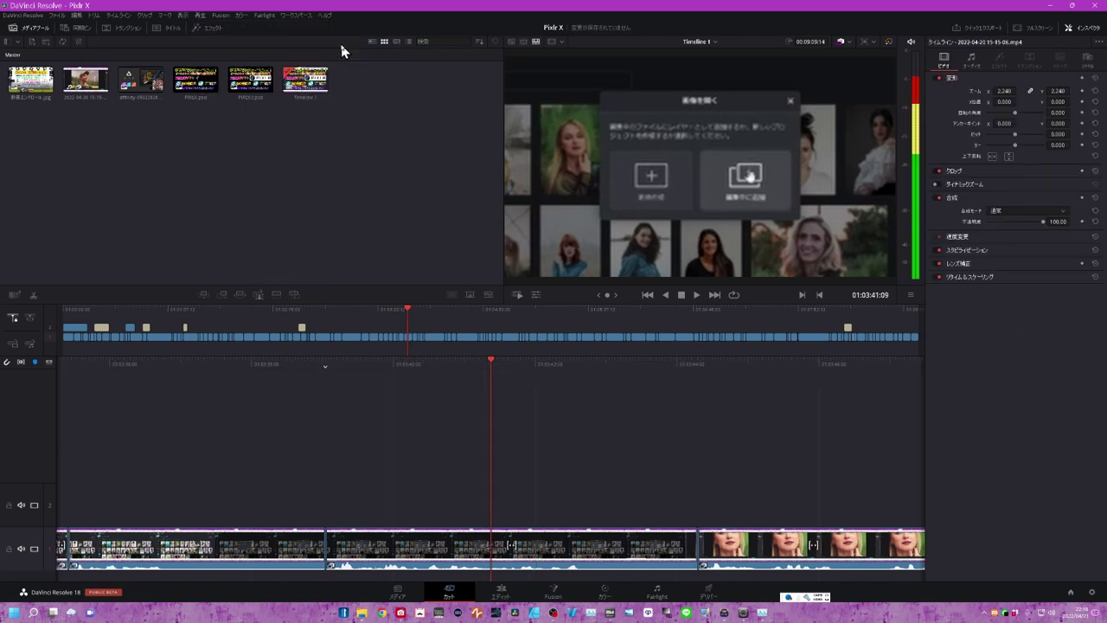
key(l)
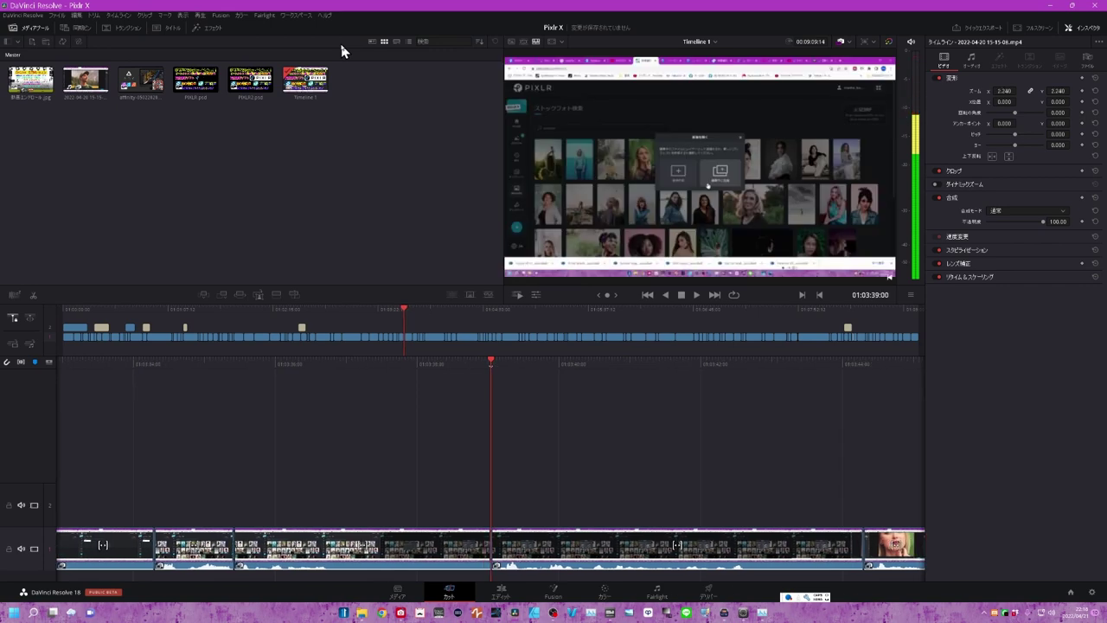
key(l)
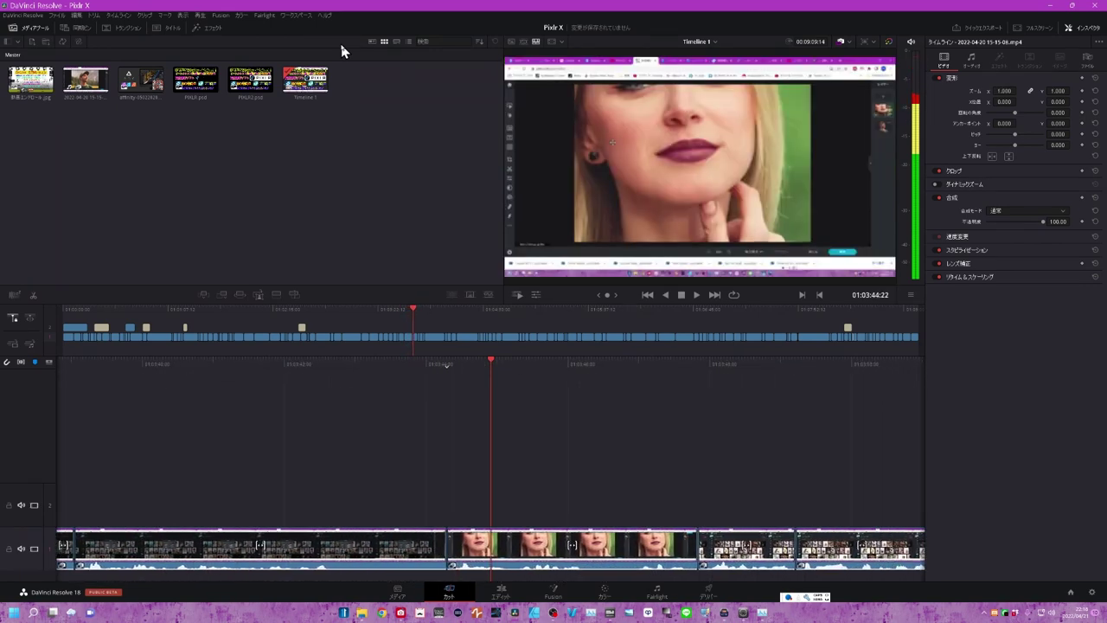
key(j)
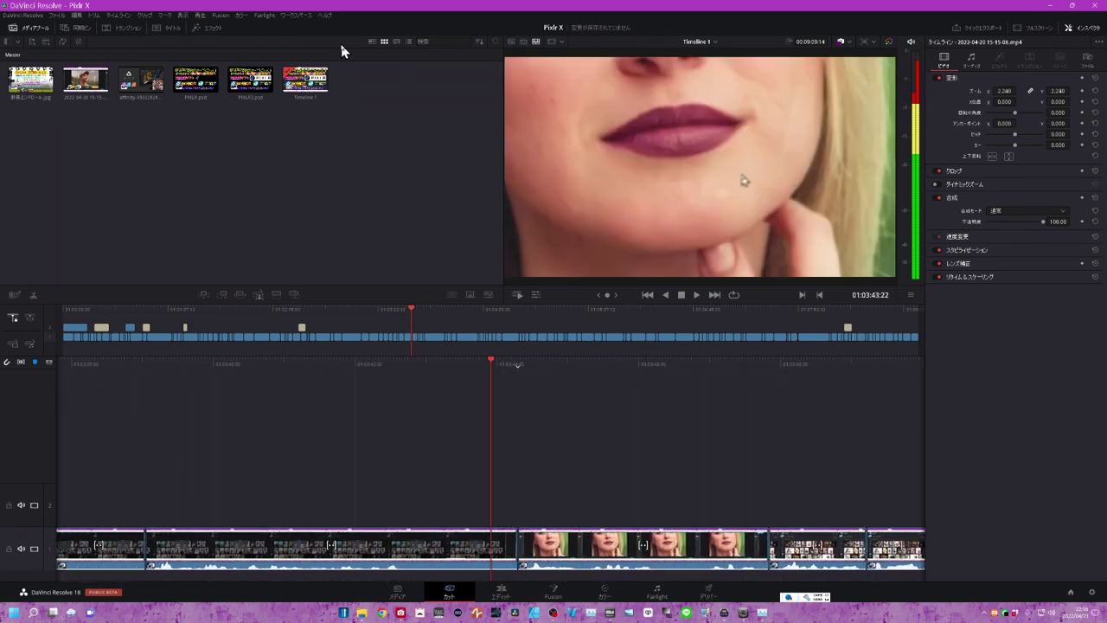
key(l)
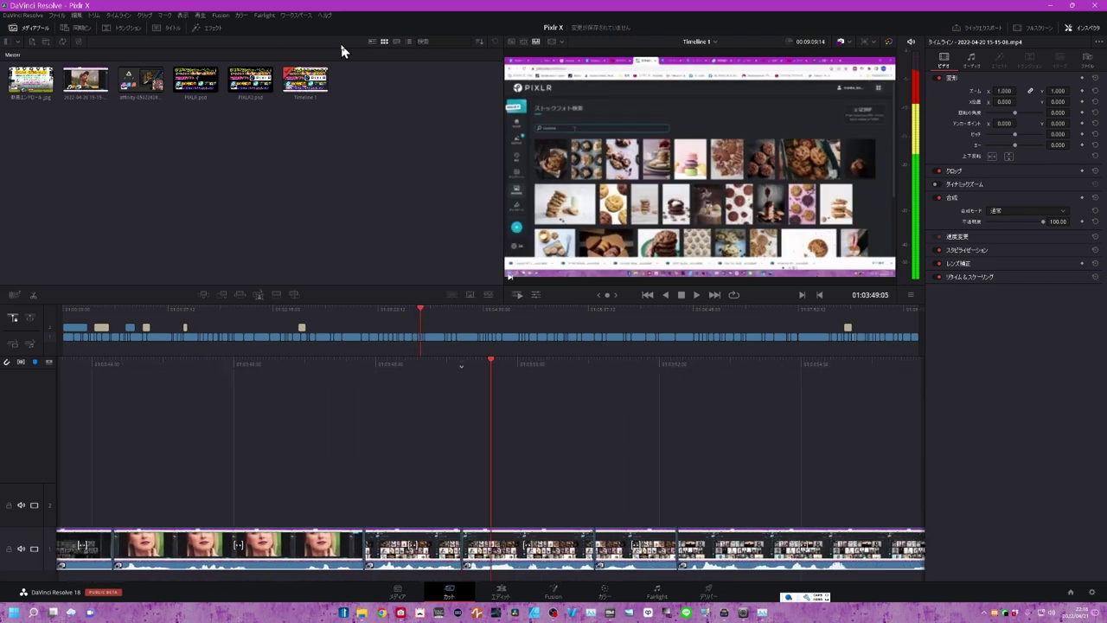
key(k)
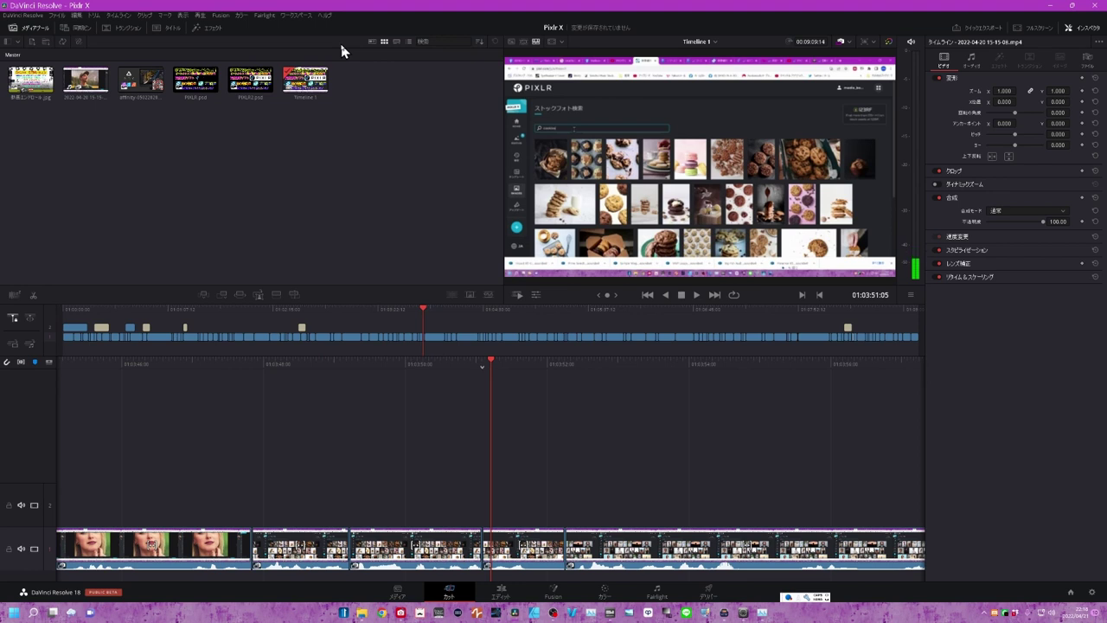
key(j)
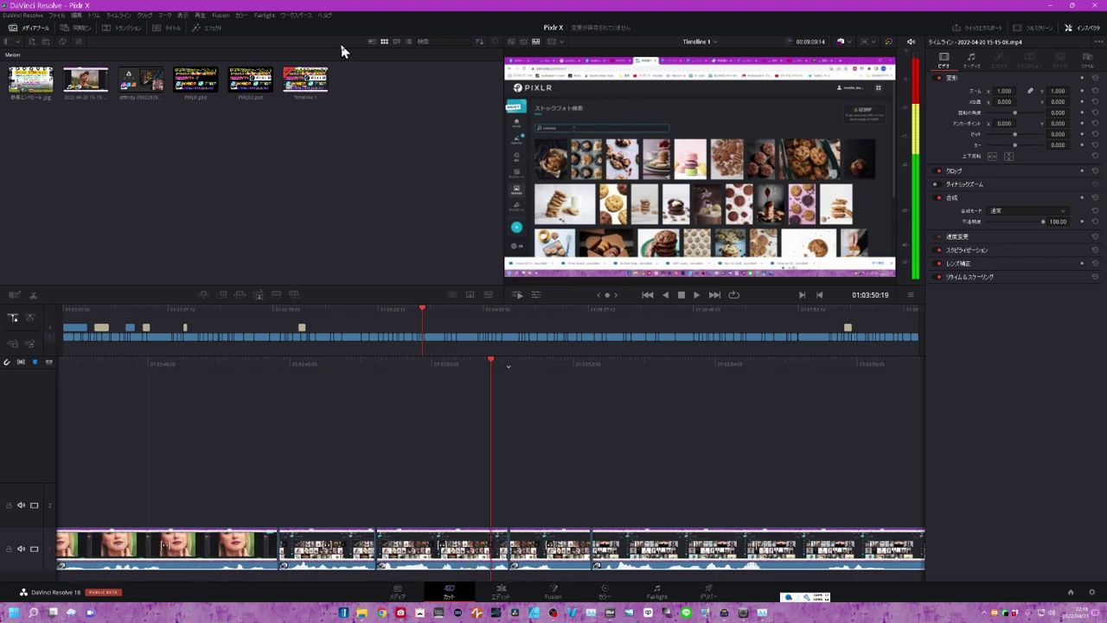
key(l)
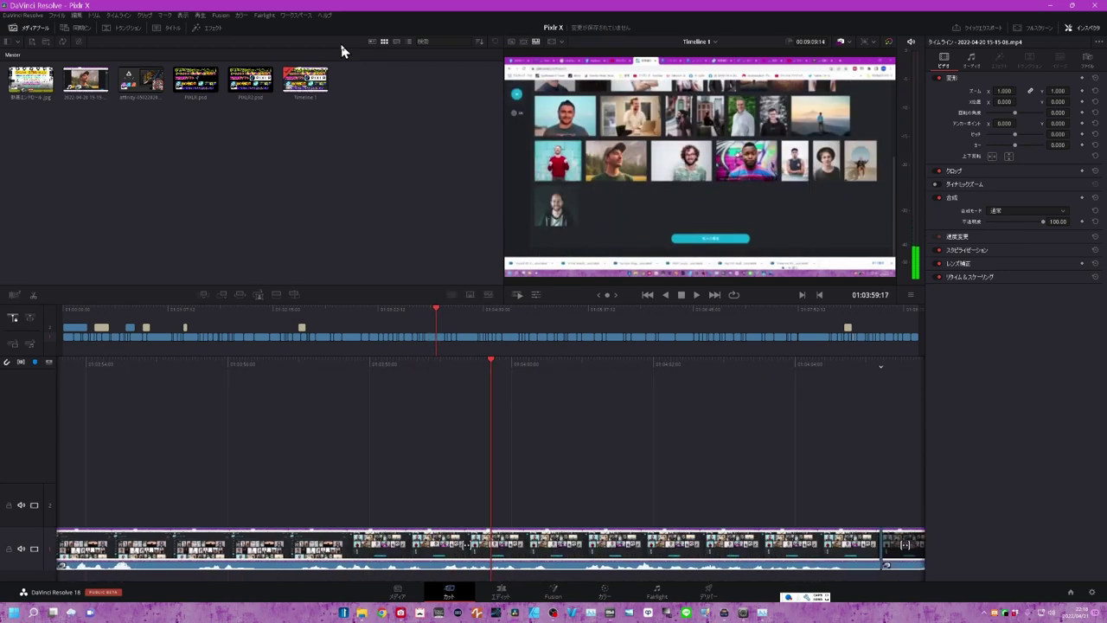
Set Timeline Proxy Resolution to Quarter and briefly play the timeline to test it
click(200, 15)
mouse_move(259, 45)
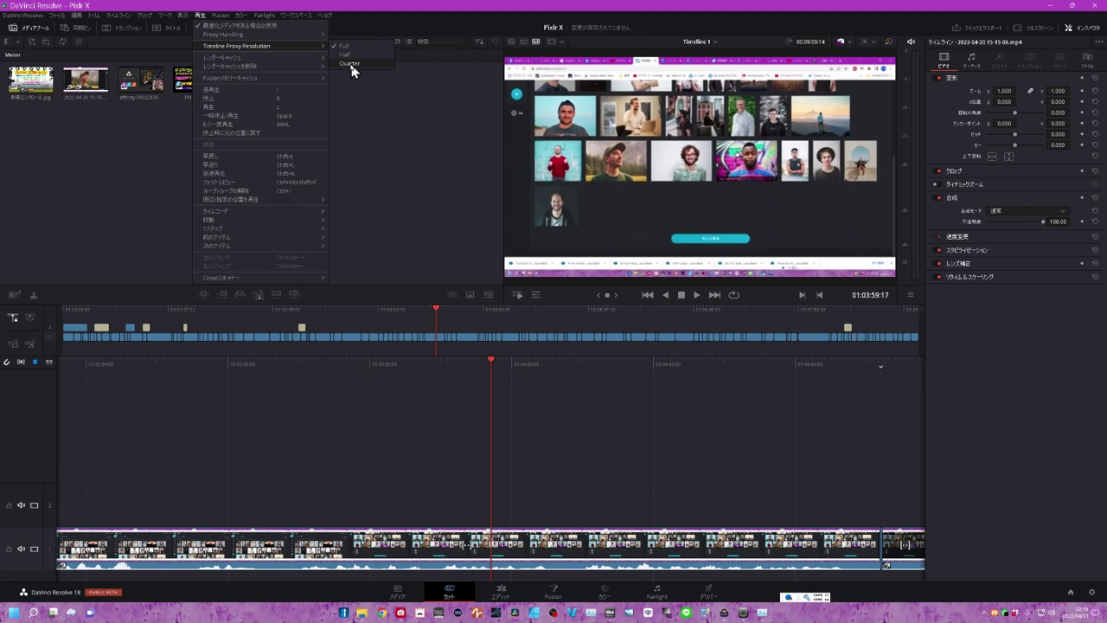
click(350, 56)
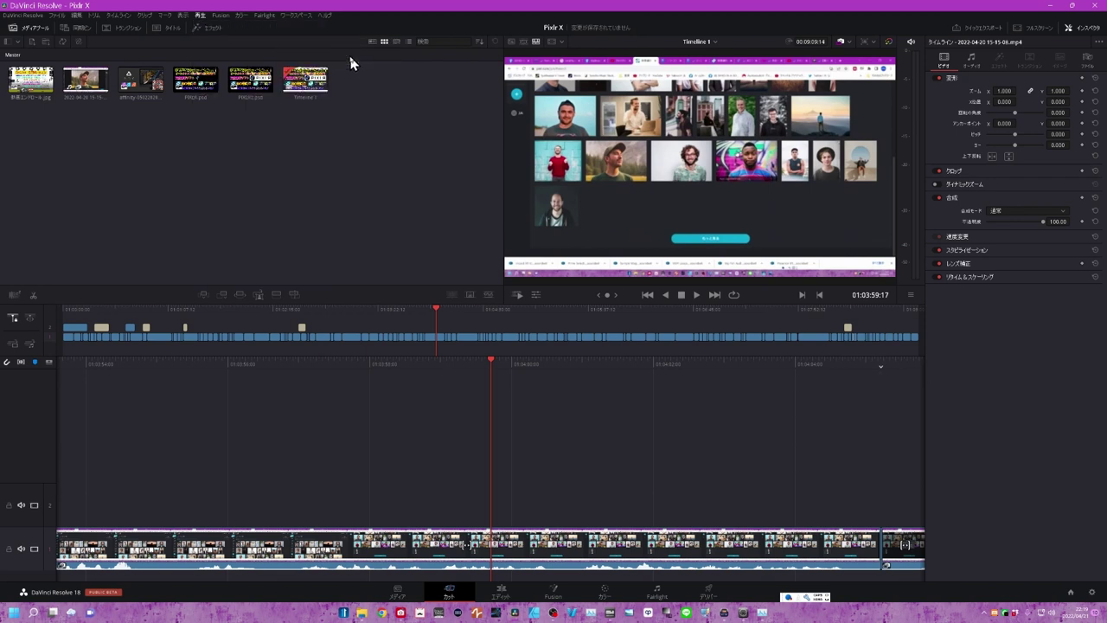
key(space)
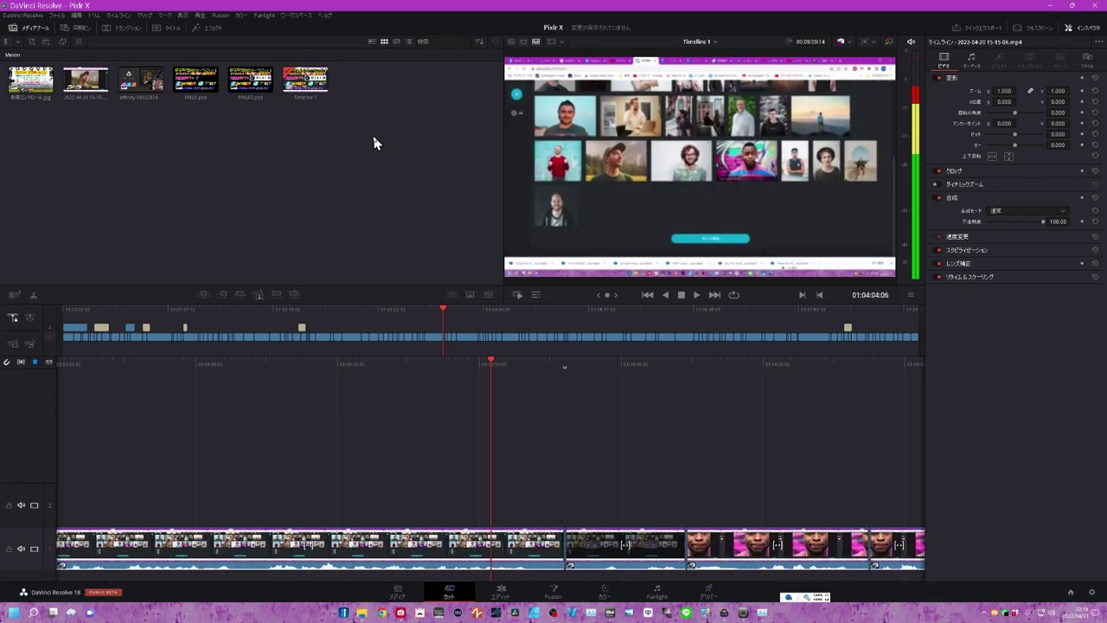
key(space)
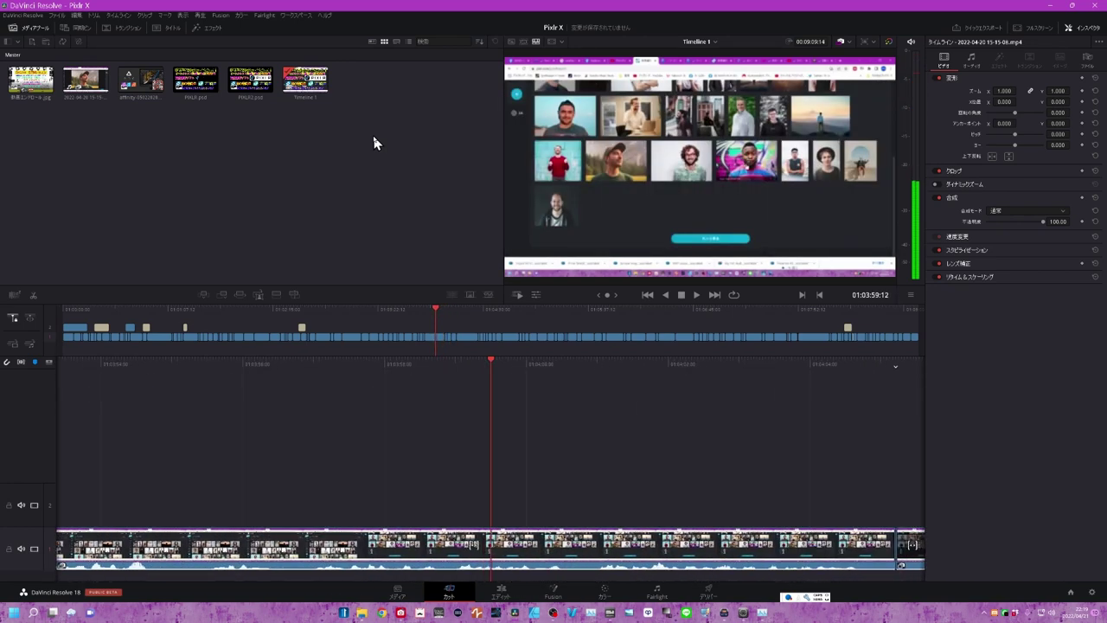